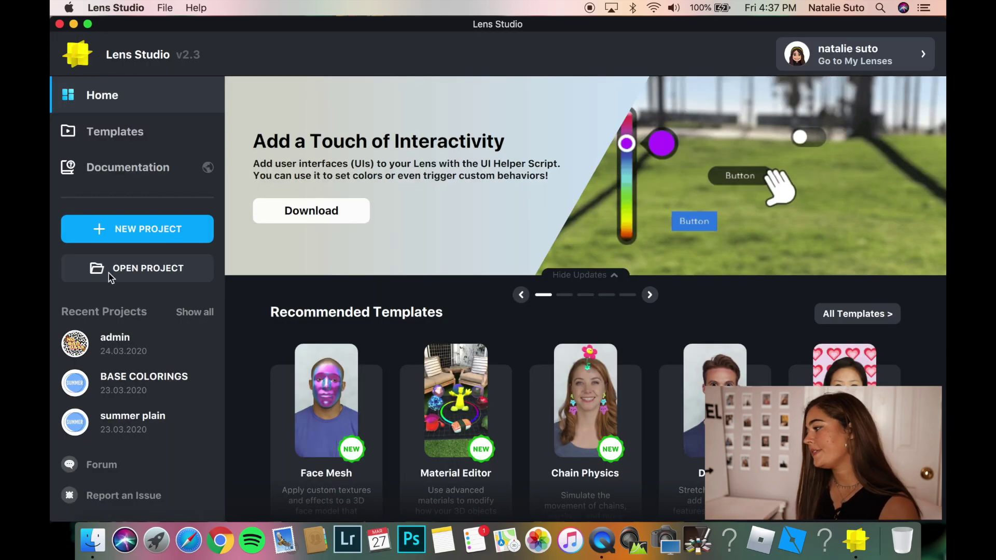
# Open the recent BASE COLORINGS project and collapse the Orthographic Camera group to view its object list
pyautogui.click(116, 395)
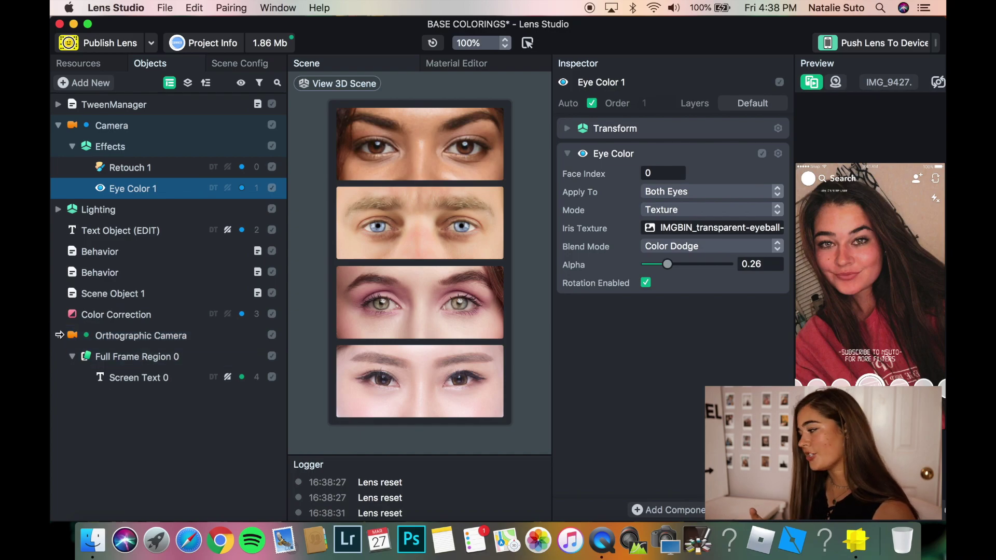
pyautogui.click(57, 336)
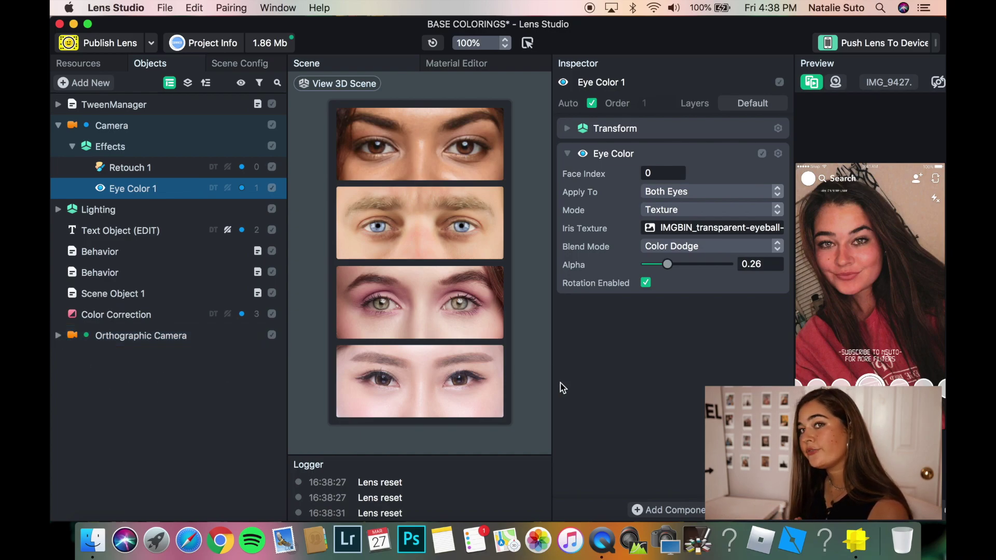
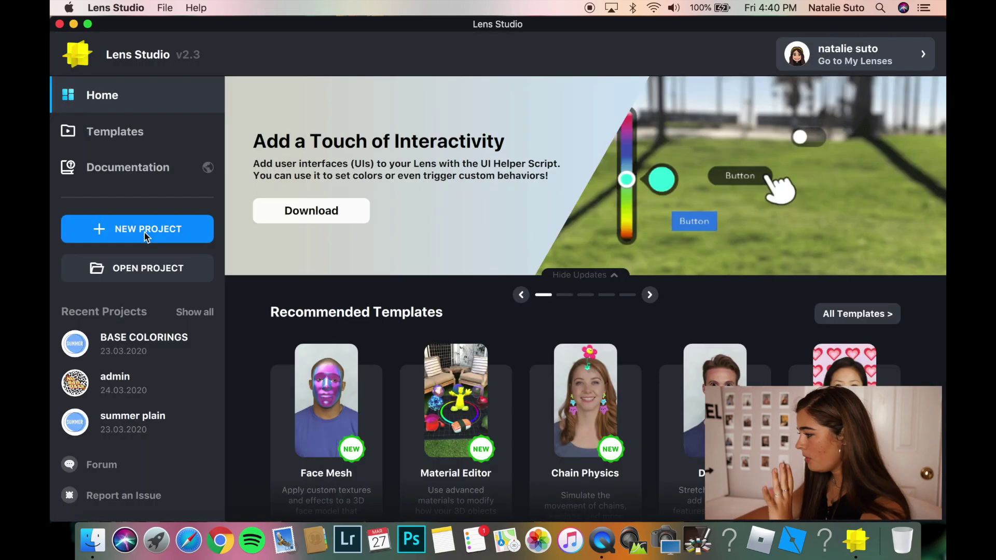
# Create a new project and add a Text Object to the scene
pyautogui.click(144, 232)
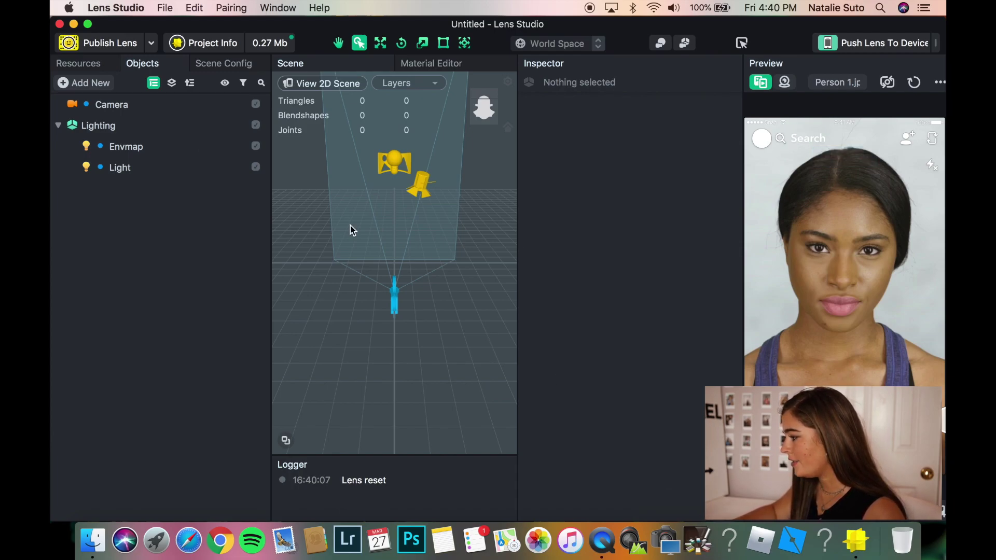
pyautogui.click(85, 82)
pyautogui.scroll(-4, 100, 215)
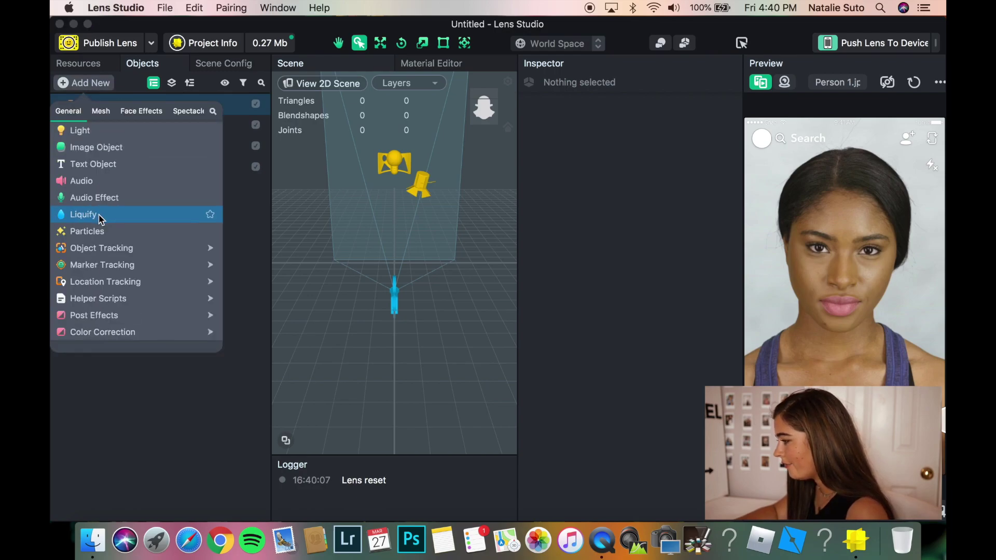
pyautogui.scroll(-4, 109, 269)
pyautogui.scroll(-3, 109, 270)
pyautogui.scroll(8, 109, 269)
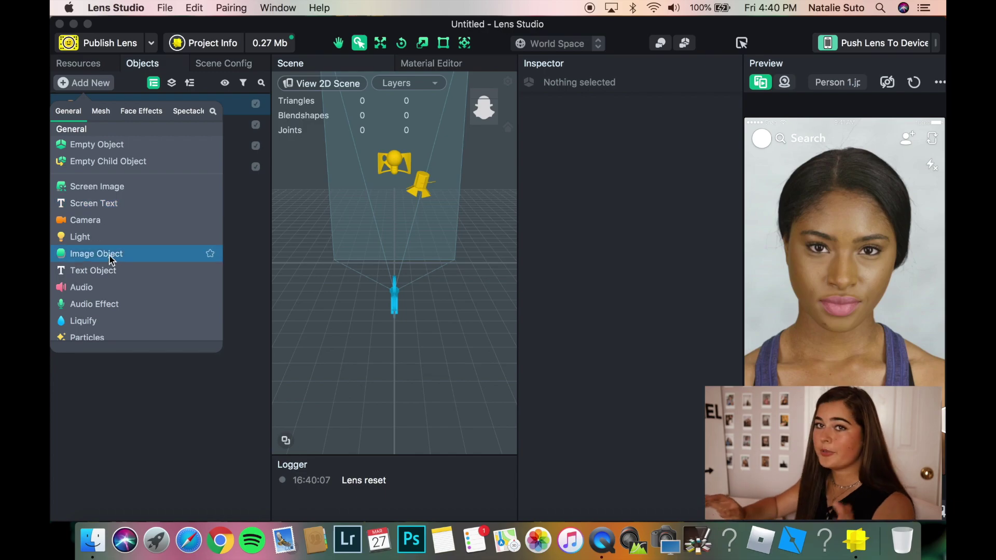
pyautogui.click(114, 271)
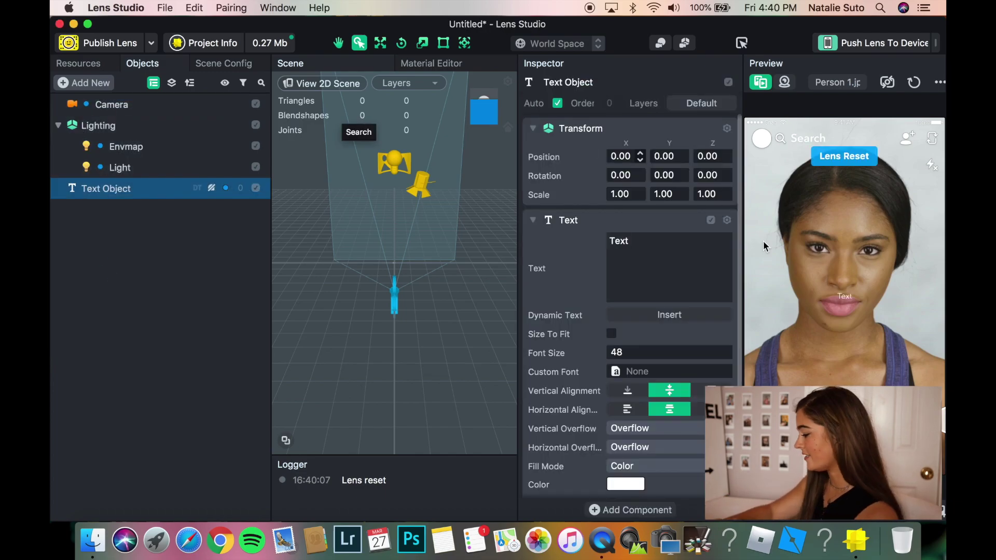
# Replace the Text Object's default text with "hey its" followed by the creator's first name and an exclamation mark
pyautogui.doubleClick(648, 253)
pyautogui.write('hey its the tu')
pyautogui.press('BackSpace')
pyautogui.press('BackSpace')
pyautogui.press('BackSpace')
pyautogui.press('BackSpace')
pyautogui.press('BackSpace')
pyautogui.press('BackSpace')
pyautogui.press('BackSpace')
pyautogui.write('natali')
pyautogui.press('BackSpace')
pyautogui.press('BackSpace')
pyautogui.press('BackSpace')
pyautogui.press('BackSpace')
pyautogui.press('BackSpace')
pyautogui.press('BackSpace')
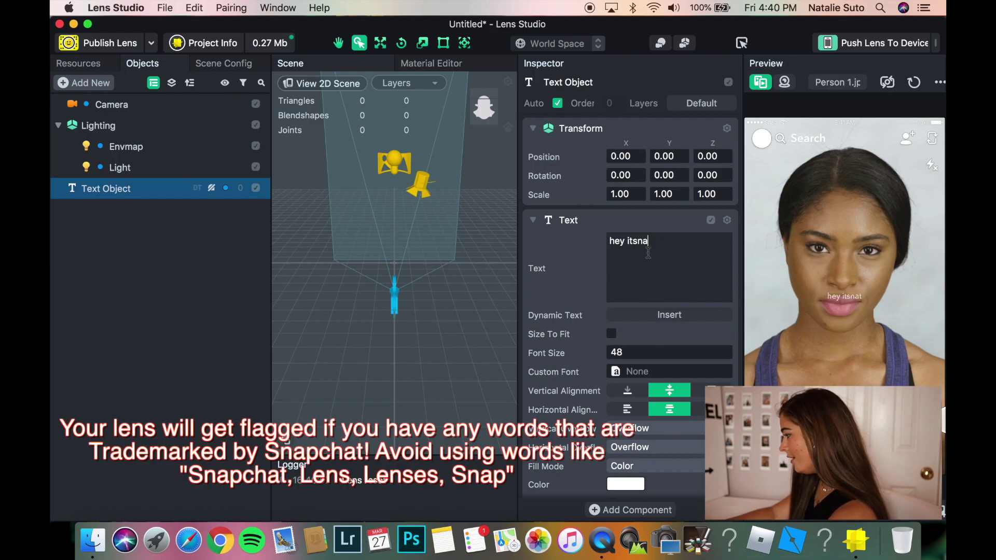
pyautogui.write('natalie!')
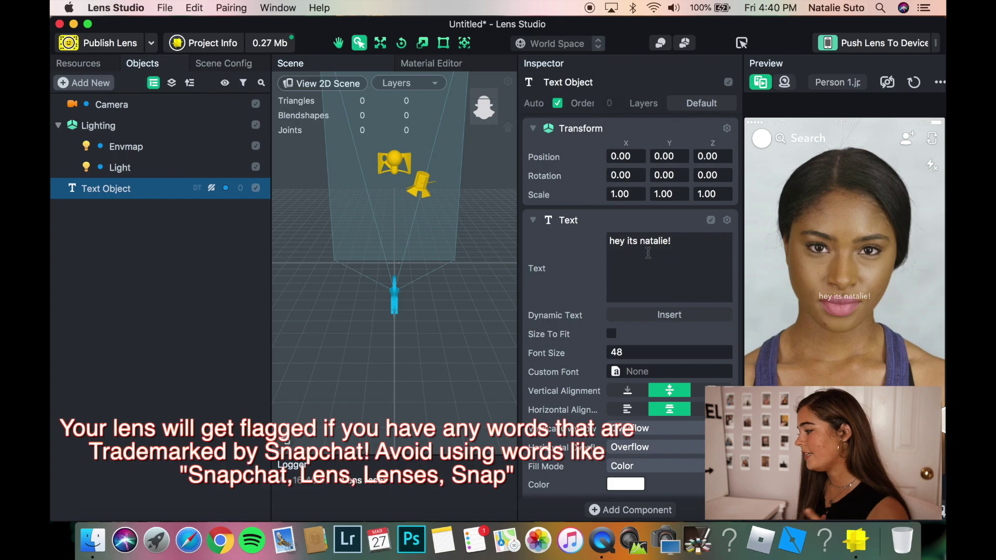
pyautogui.click(662, 316)
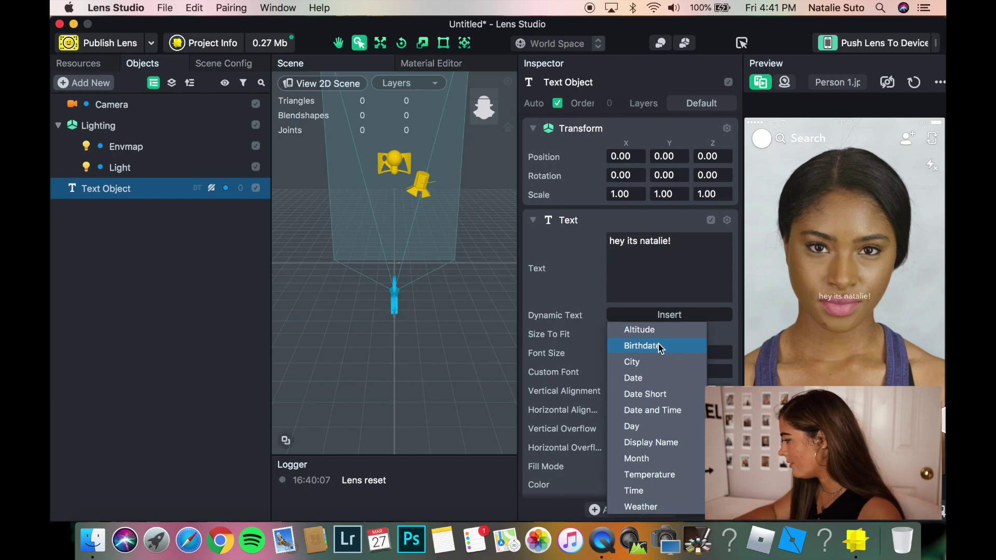
pyautogui.click(580, 285)
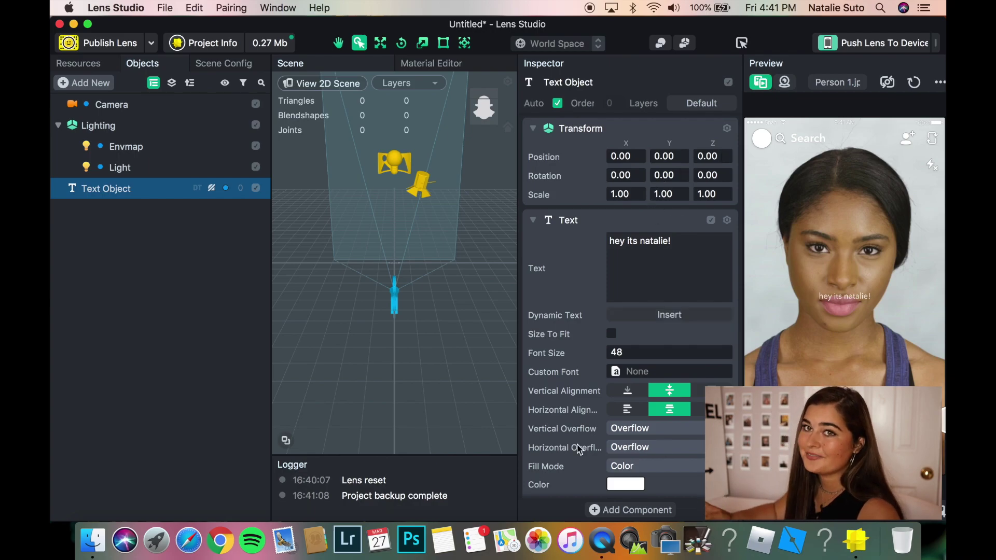
pyautogui.scroll(-3, 681, 410)
pyautogui.scroll(3, 685, 380)
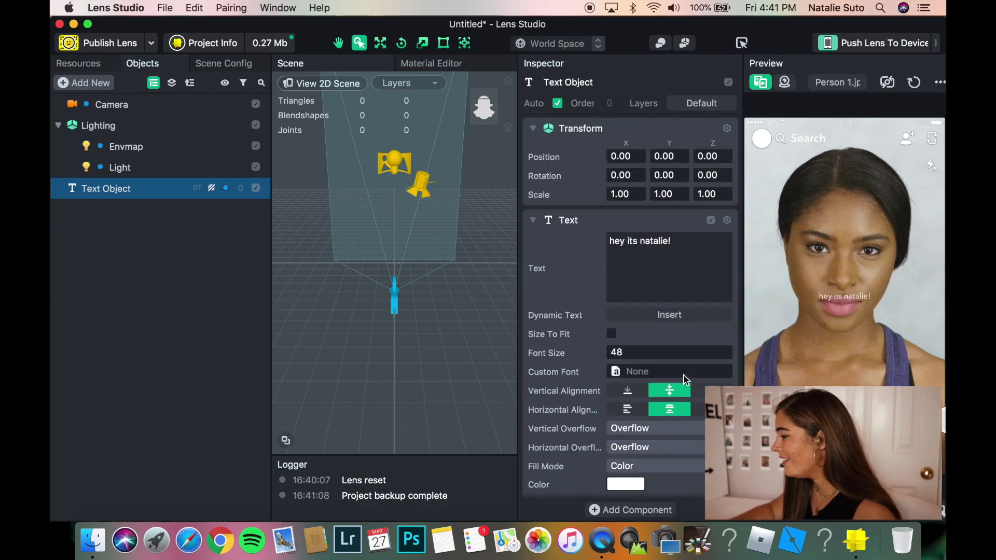
# Deselect the Text Object and add an Empty Object at the top level of the scene
pyautogui.click(98, 227)
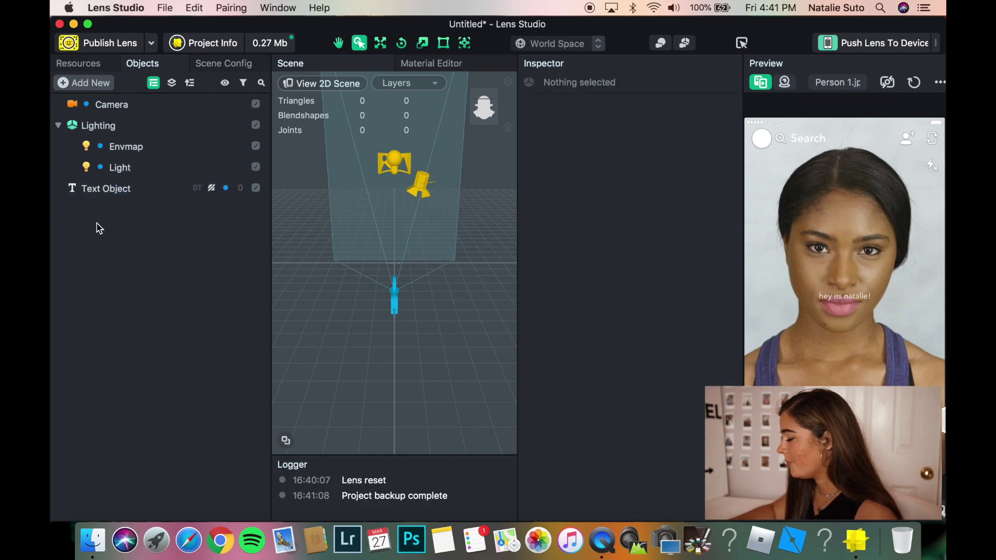
pyautogui.click(64, 88)
pyautogui.scroll(-10, 156, 329)
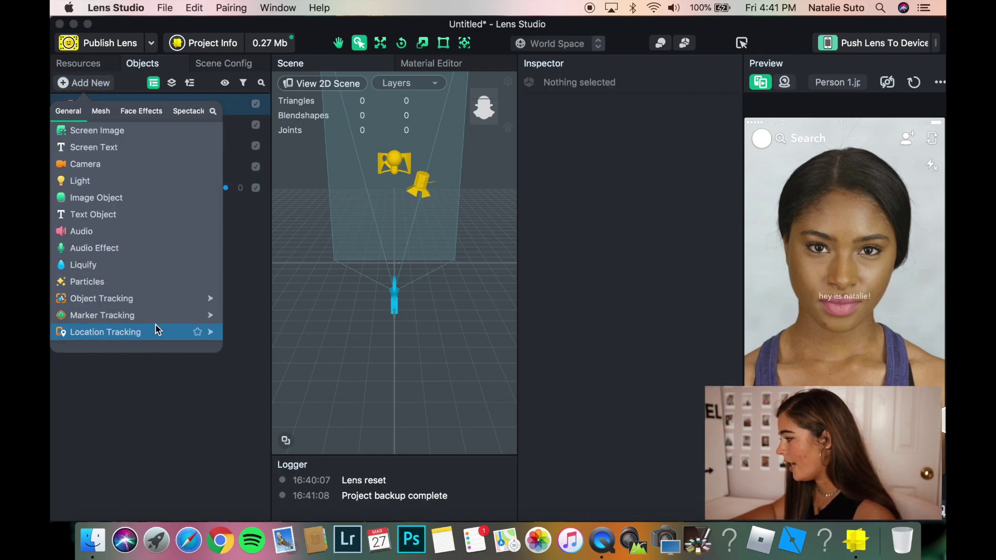
pyautogui.scroll(-5, 153, 291)
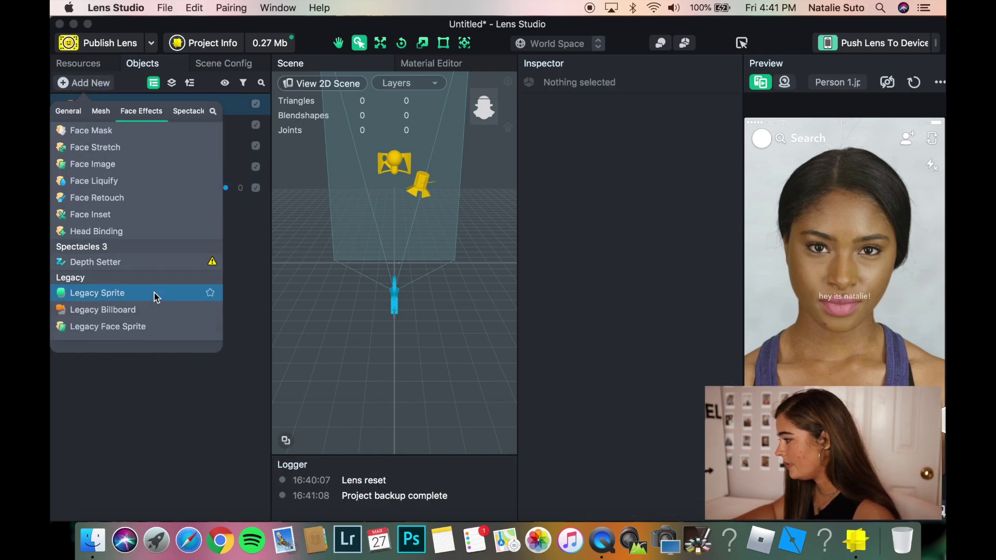
pyautogui.scroll(15, 160, 184)
pyautogui.click(129, 145)
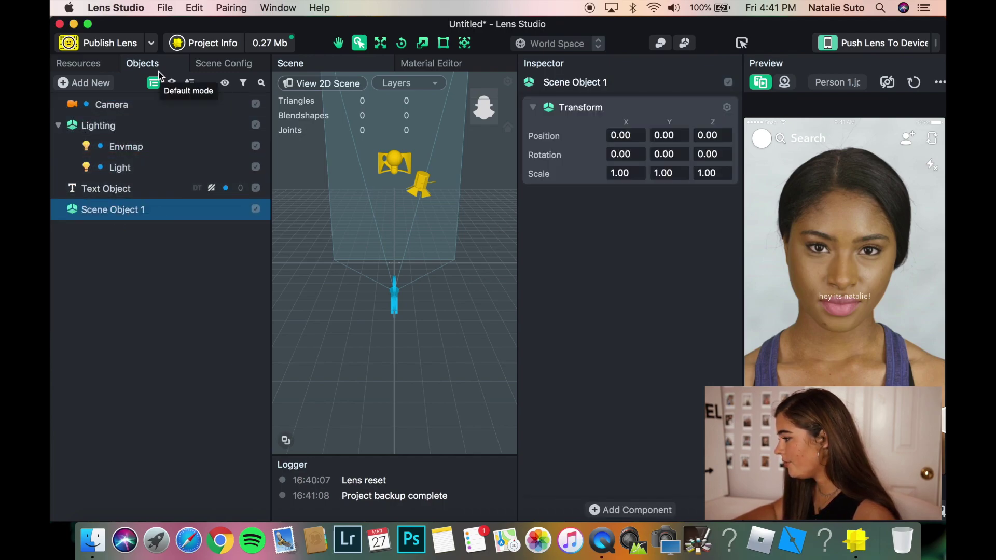
# Add a Behavior helper script as a child of the empty scene object
pyautogui.click(90, 86)
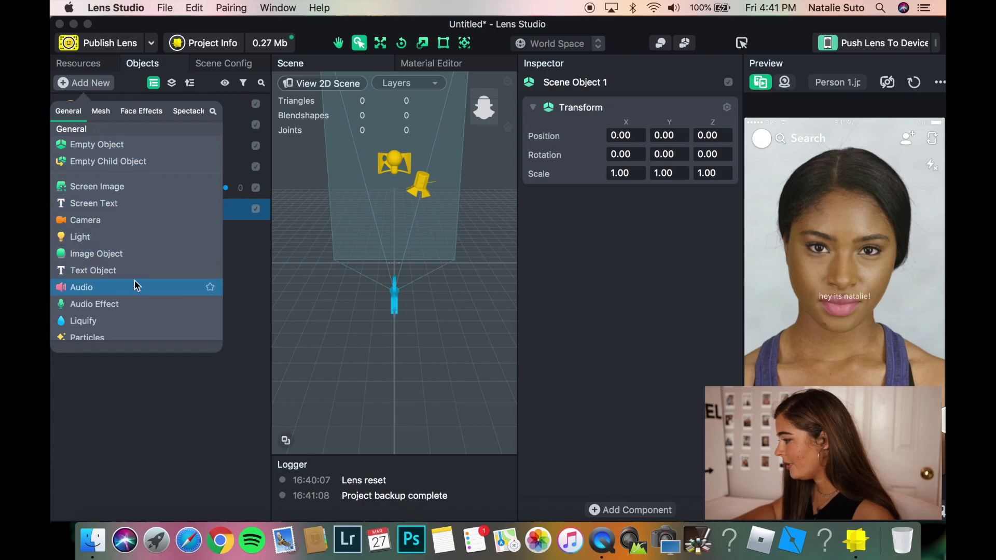
pyautogui.scroll(-3, 134, 283)
pyautogui.moveTo(135, 283)
pyautogui.scroll(-2, 135, 287)
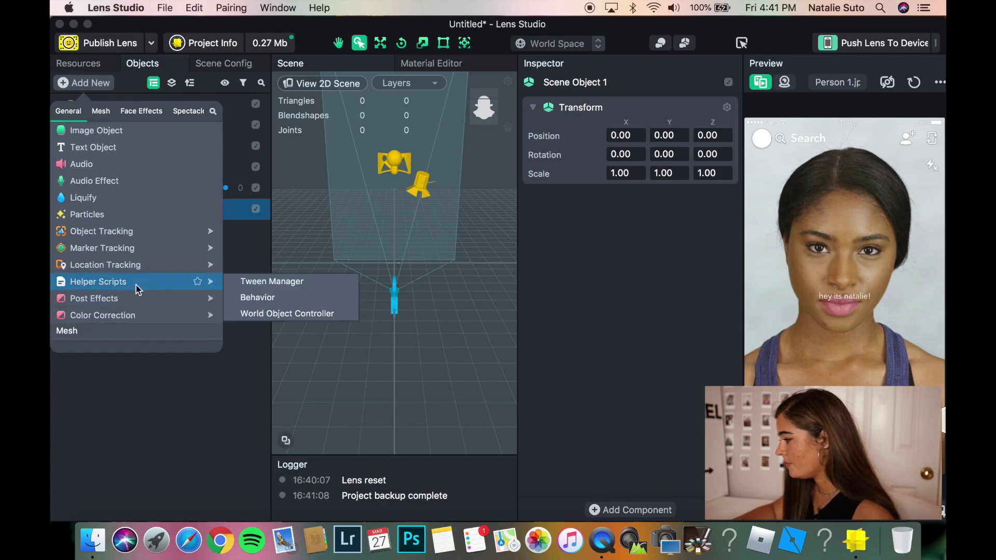
pyautogui.click(256, 299)
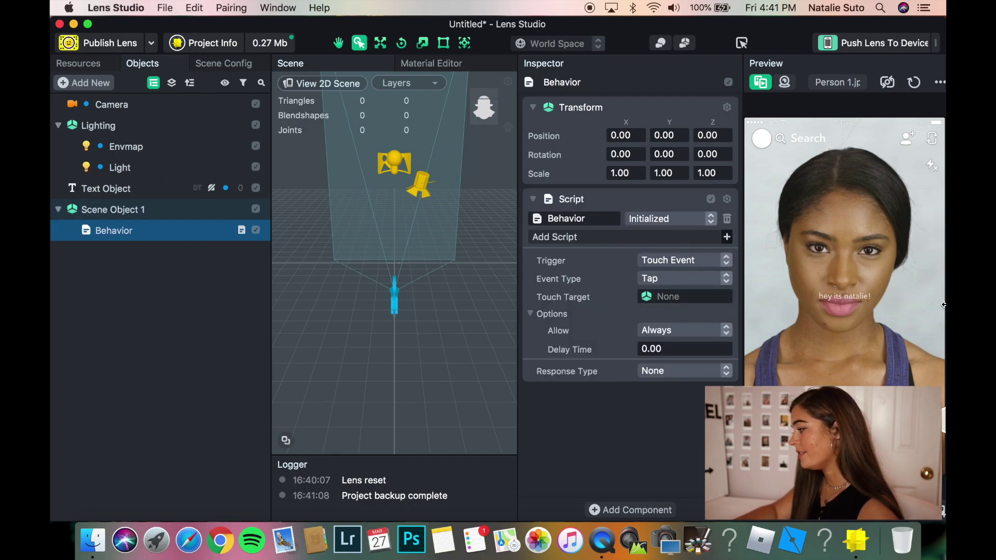
# Set the Behavior script's trigger to Lens Turned On
pyautogui.click(682, 265)
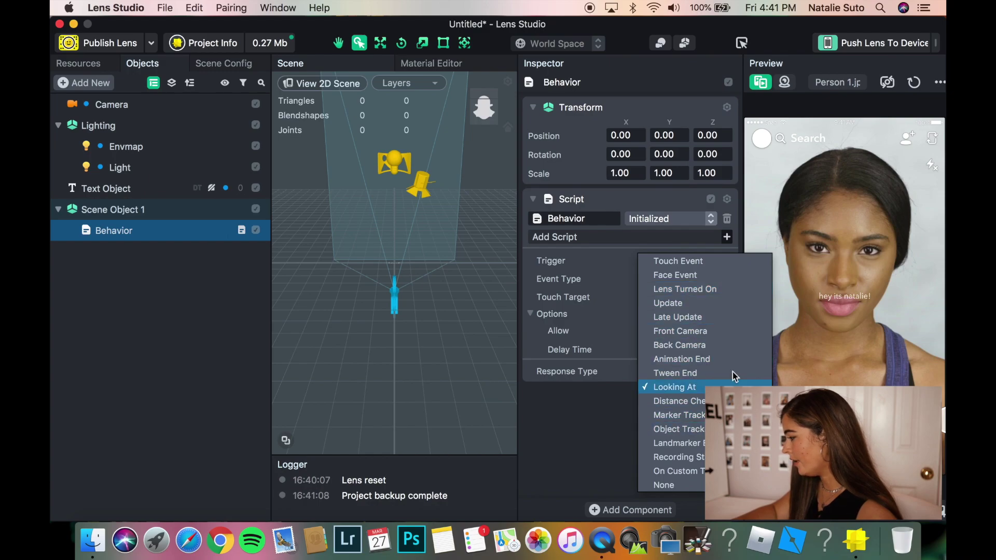
pyautogui.click(714, 290)
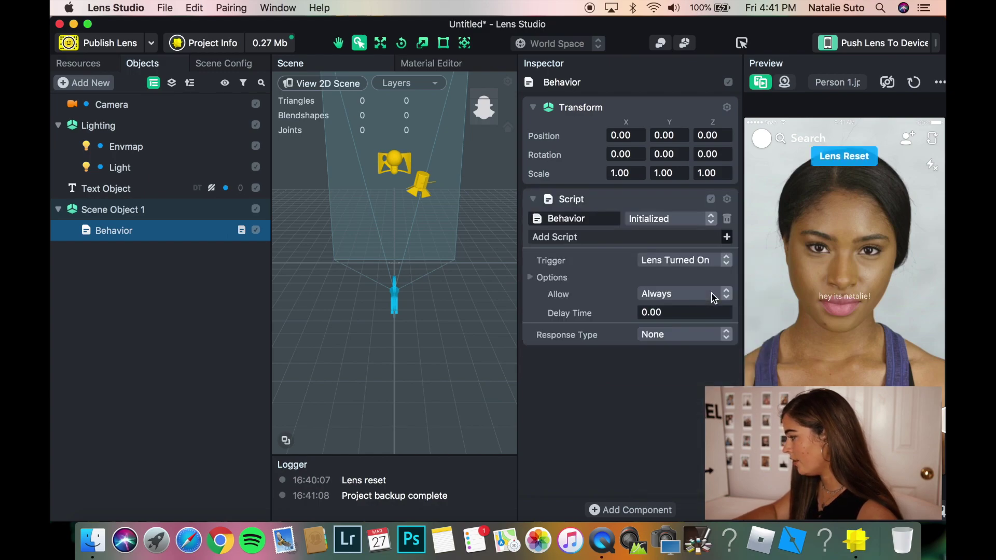
pyautogui.click(678, 296)
pyautogui.click(680, 299)
# Set the Behavior's response type to Set Enabled and assign the Text Object as its target
pyautogui.click(674, 335)
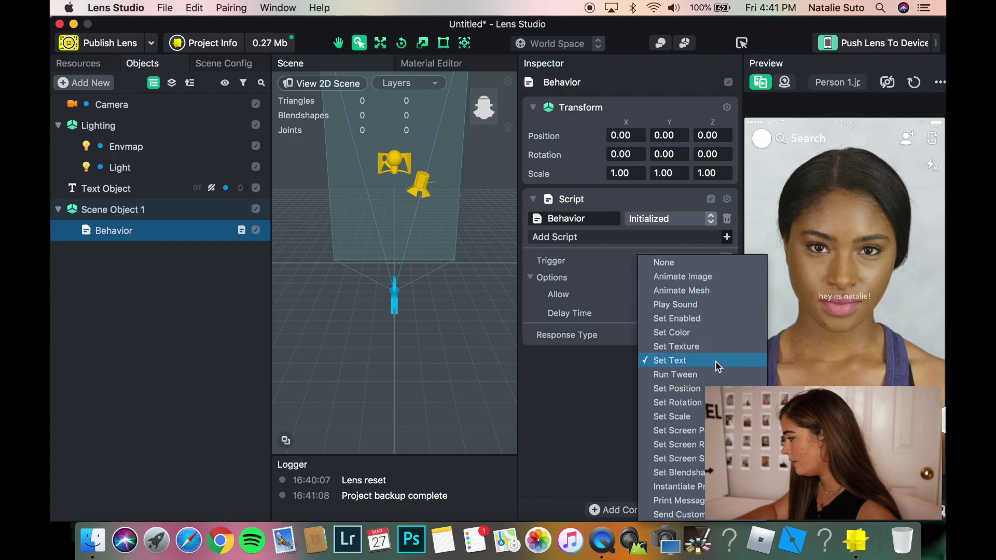
pyautogui.click(698, 319)
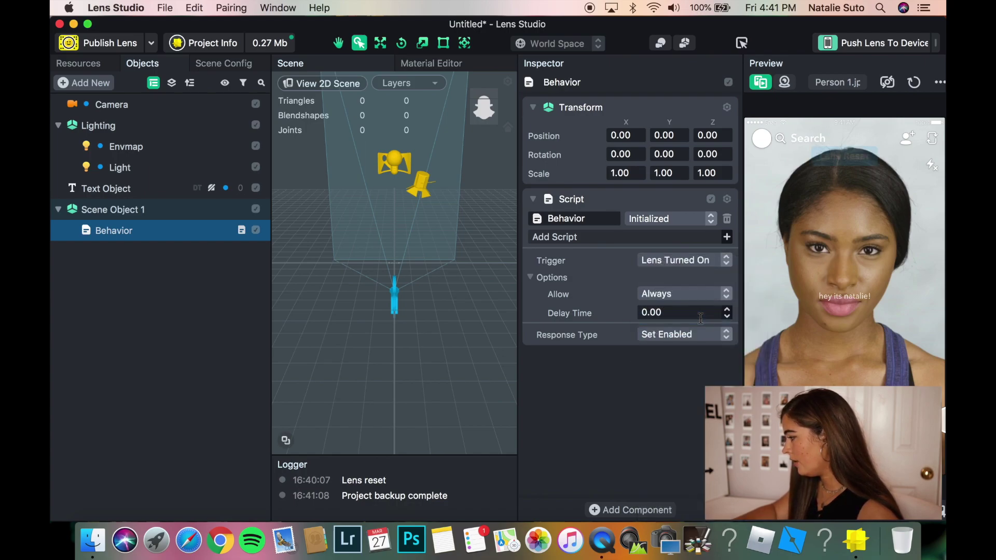
pyautogui.click(669, 353)
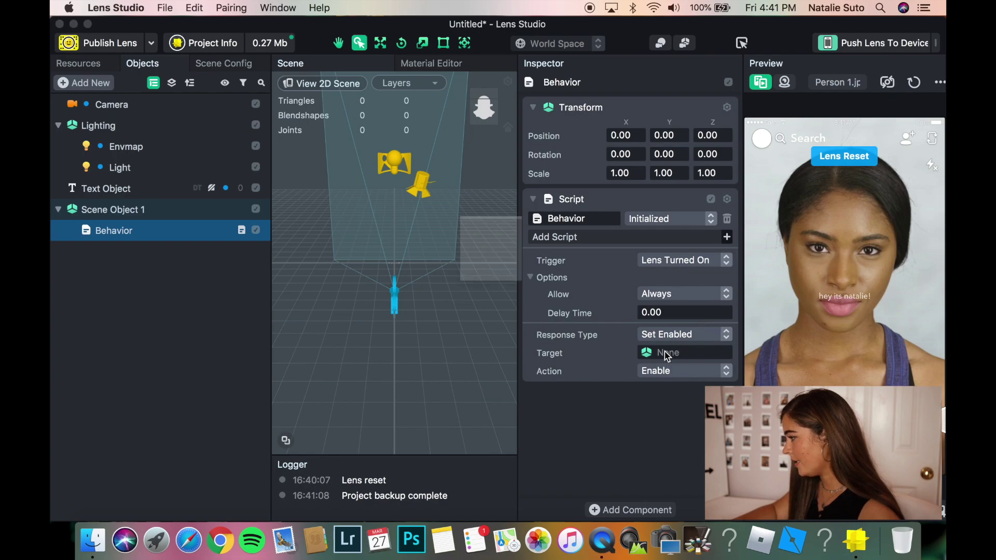
pyautogui.click(455, 189)
pyautogui.click(645, 418)
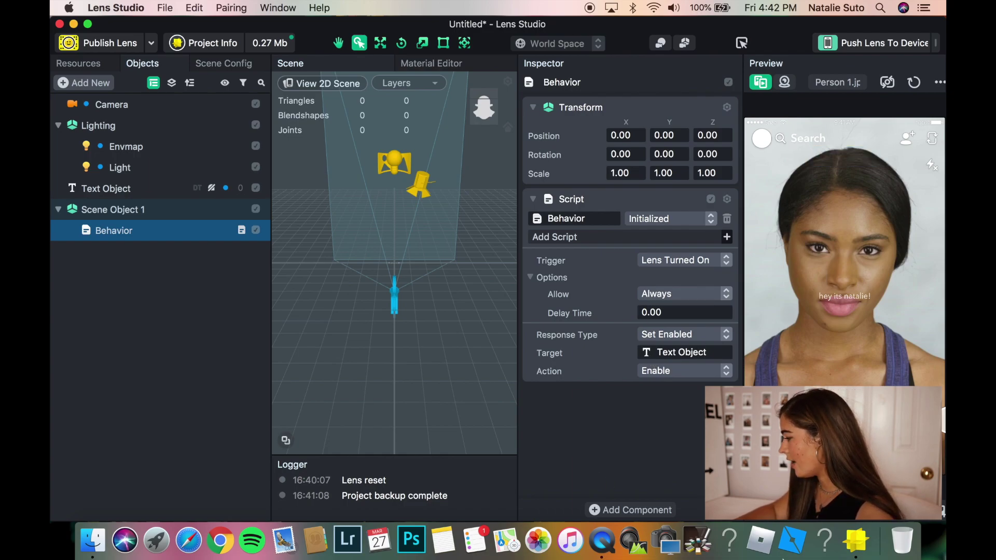
# Add a second Script component to the Behavior object and assign the Behavior script to it
pyautogui.click(608, 513)
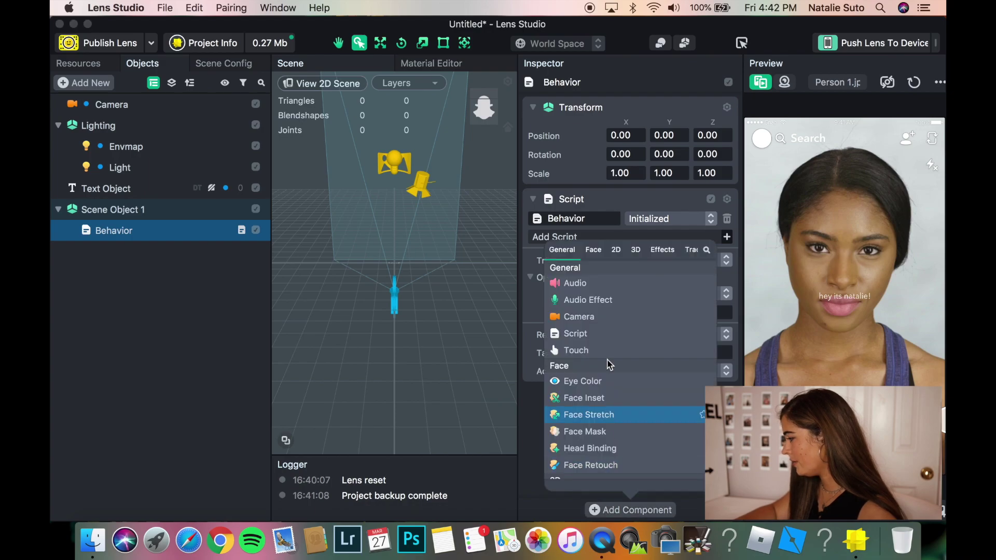
pyautogui.click(597, 337)
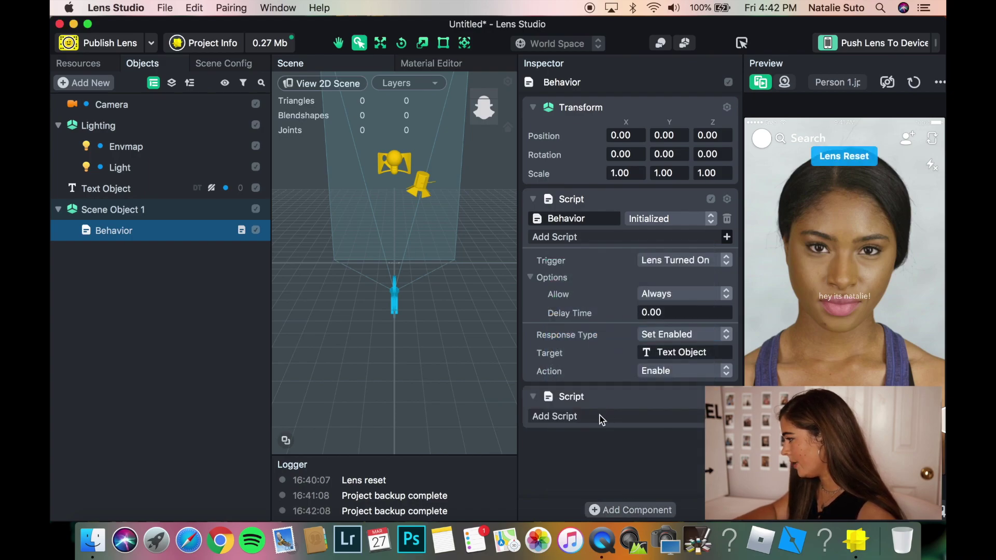
pyautogui.click(604, 415)
pyautogui.click(457, 121)
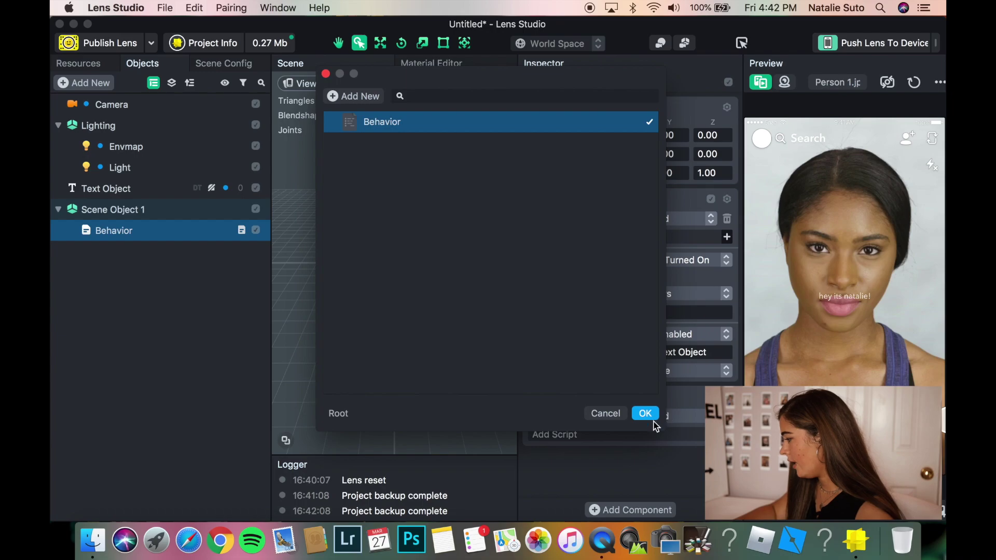
pyautogui.click(644, 414)
# Set the second Behavior script's trigger to Recording Start
pyautogui.scroll(-3, 642, 422)
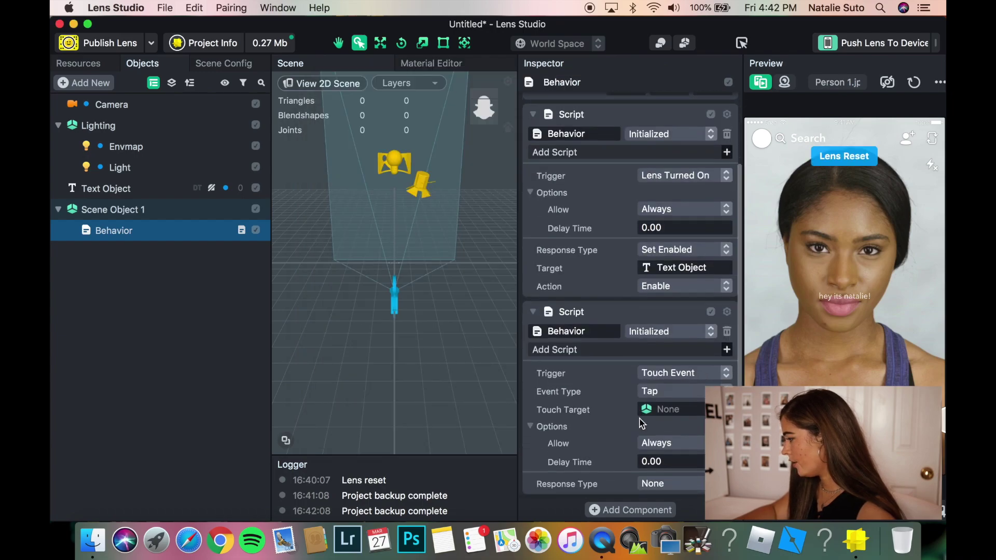
pyautogui.click(650, 371)
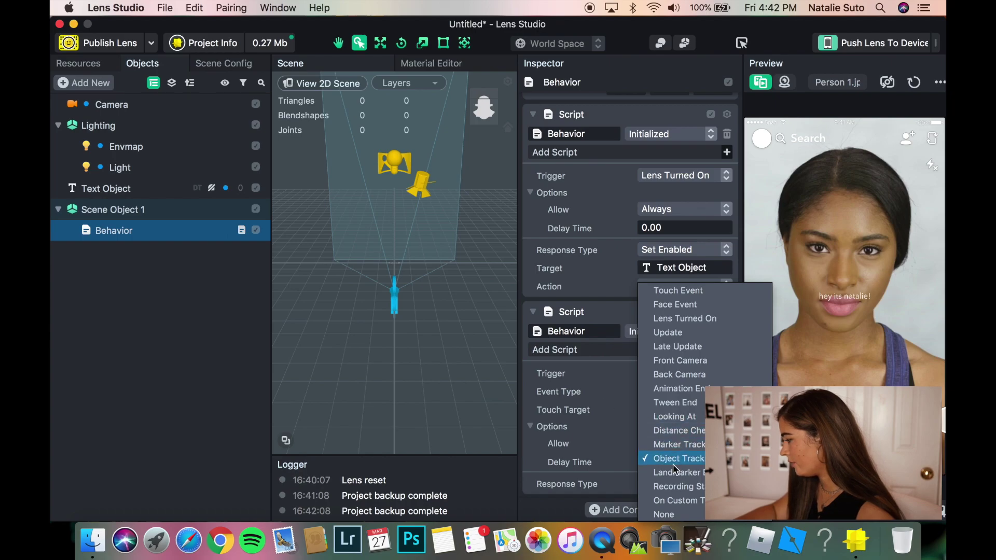
pyautogui.click(674, 486)
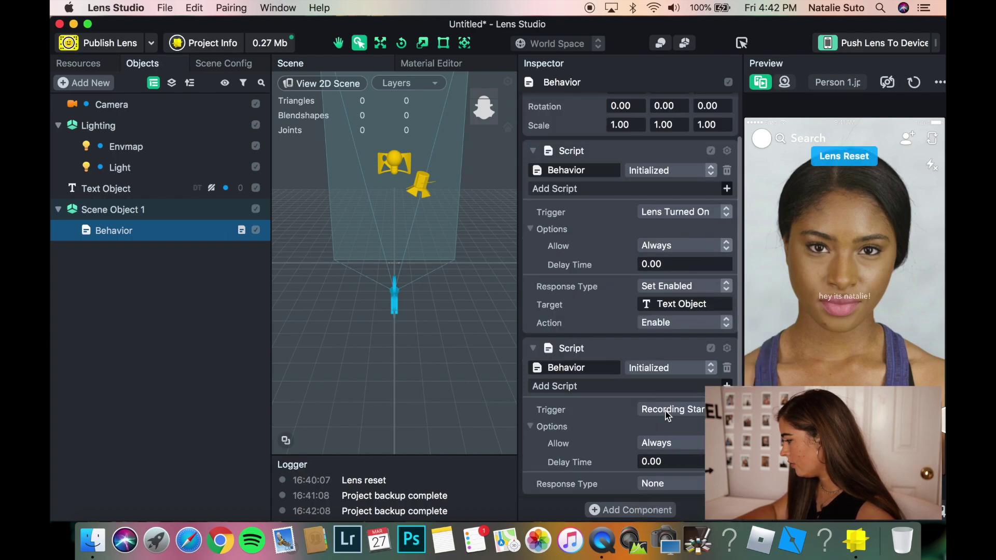
pyautogui.click(664, 449)
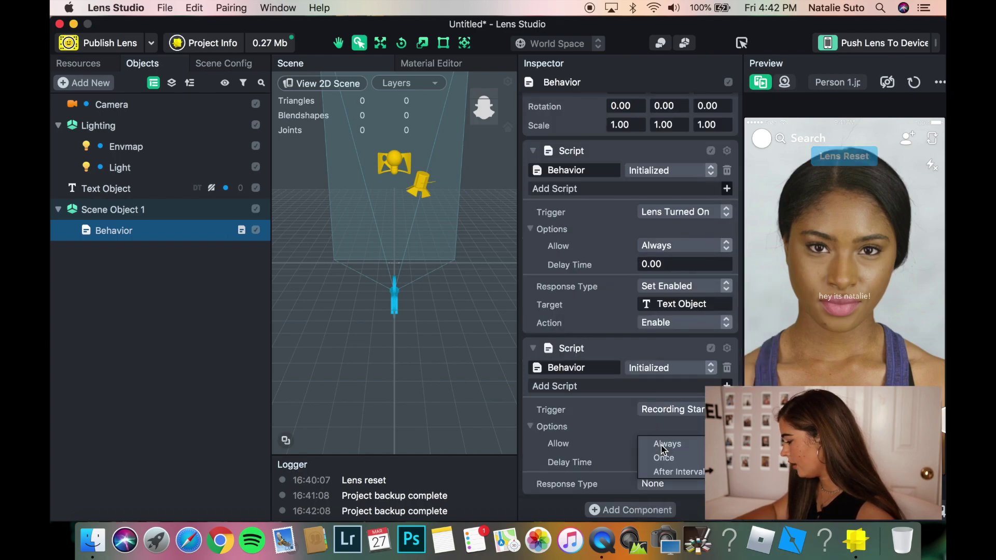
pyautogui.click(622, 425)
# Set the second Behavior script's response type to Set Enabled, with the Text Object as target and Disable as action
pyautogui.click(655, 487)
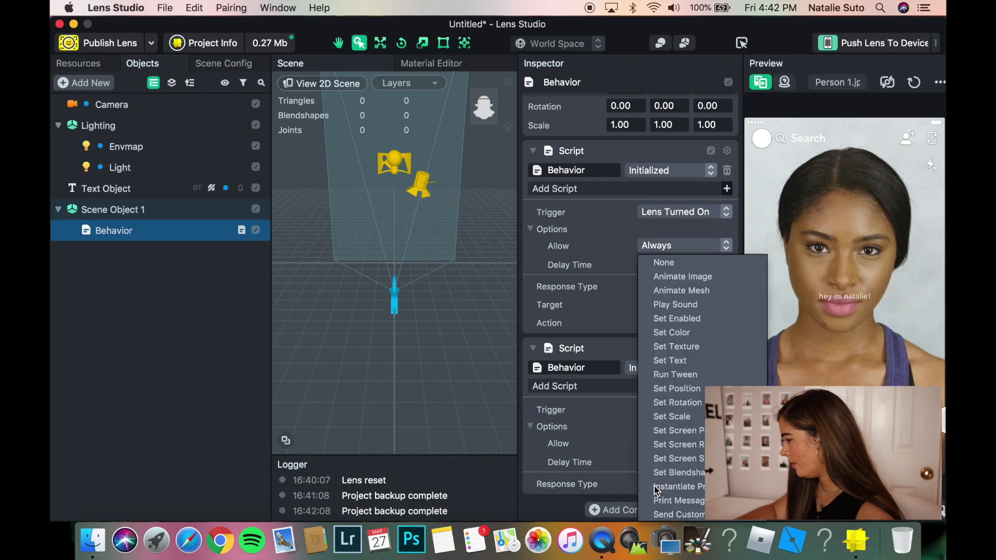
pyautogui.click(703, 319)
pyautogui.scroll(-2, 643, 442)
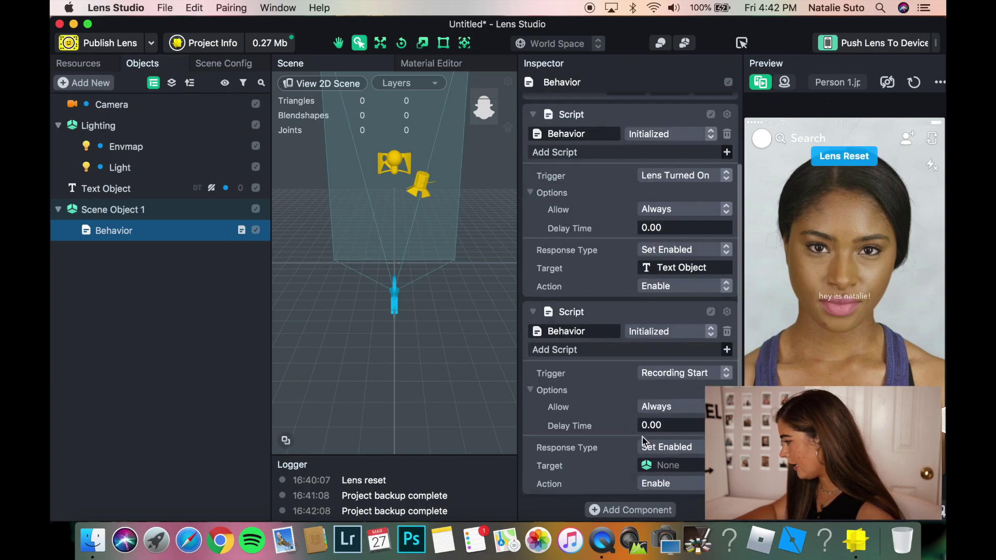
pyautogui.click(652, 465)
pyautogui.click(343, 184)
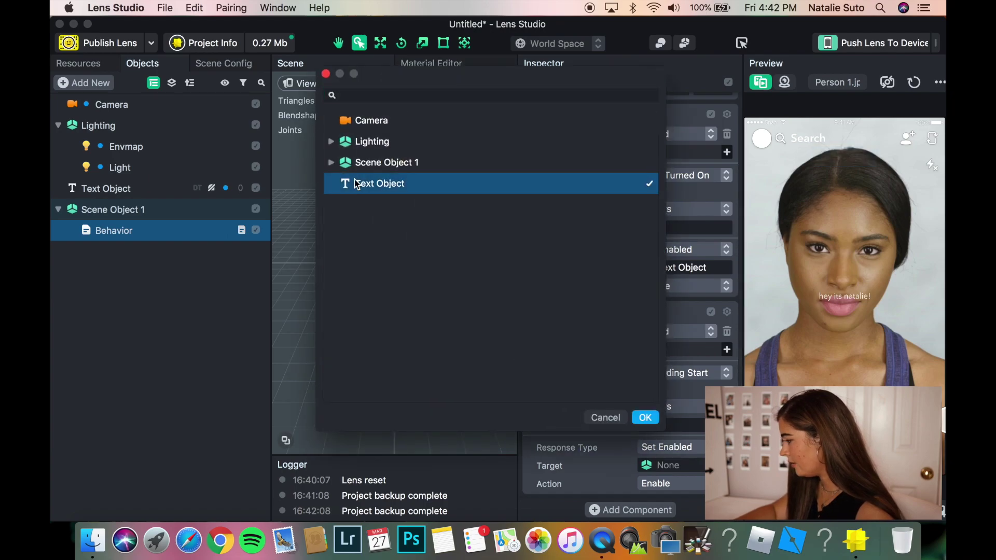
pyautogui.click(645, 418)
pyautogui.click(667, 483)
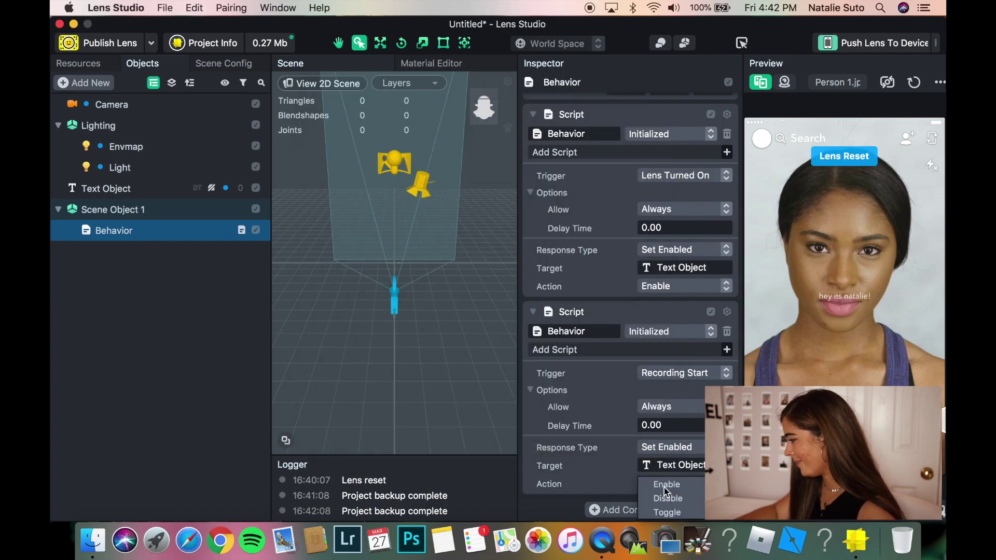
pyautogui.click(674, 498)
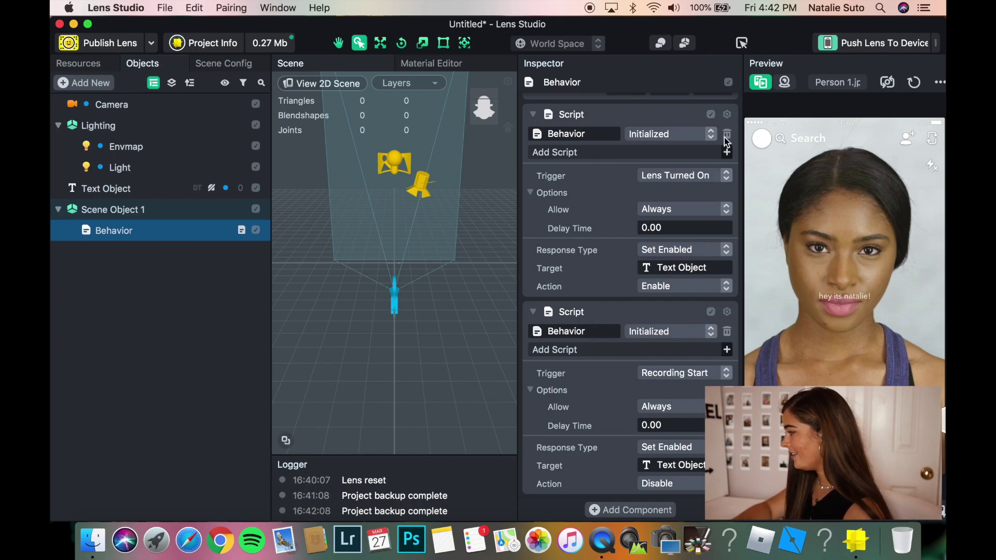
# Push the lens to the paired device and record with it to test the text hint
pyautogui.click(841, 45)
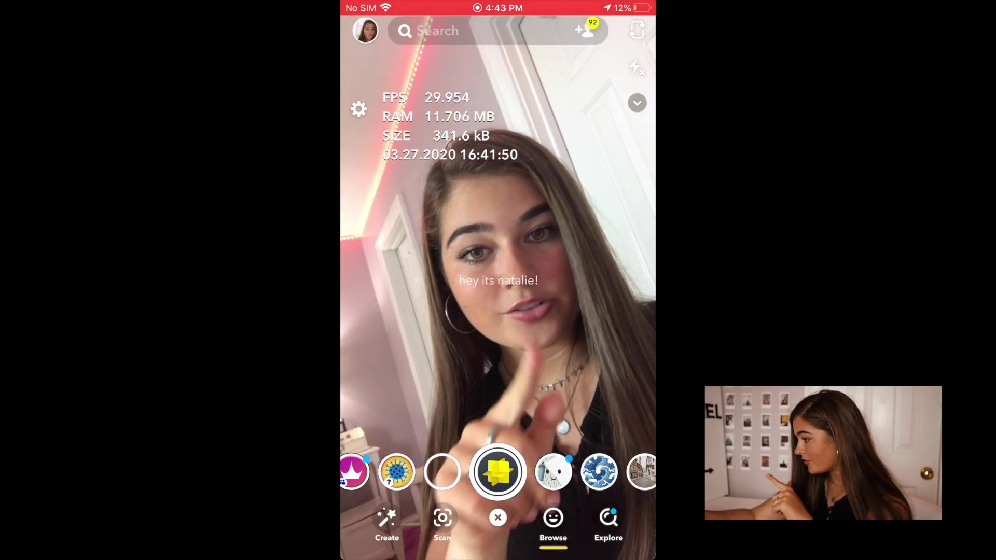
pyautogui.moveTo(499, 472); pyautogui.dragTo(499, 473)
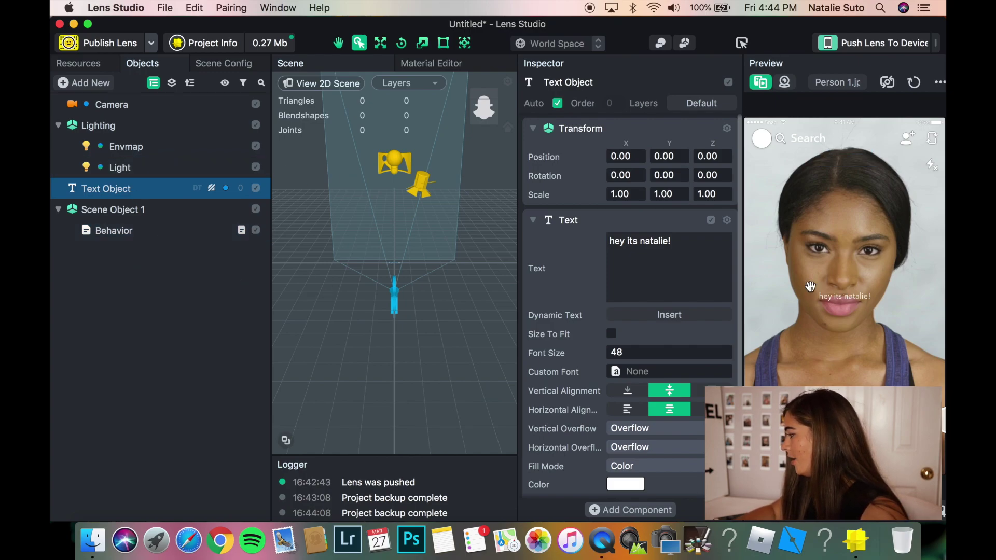
# Raise the Text Object's X position to 0.50
pyautogui.click(640, 160)
pyautogui.click(640, 154)
pyautogui.click(640, 154)
pyautogui.click(640, 154)
# Move the Text Object down to just above the capture button by setting its Y position to -13
pyautogui.click(673, 156)
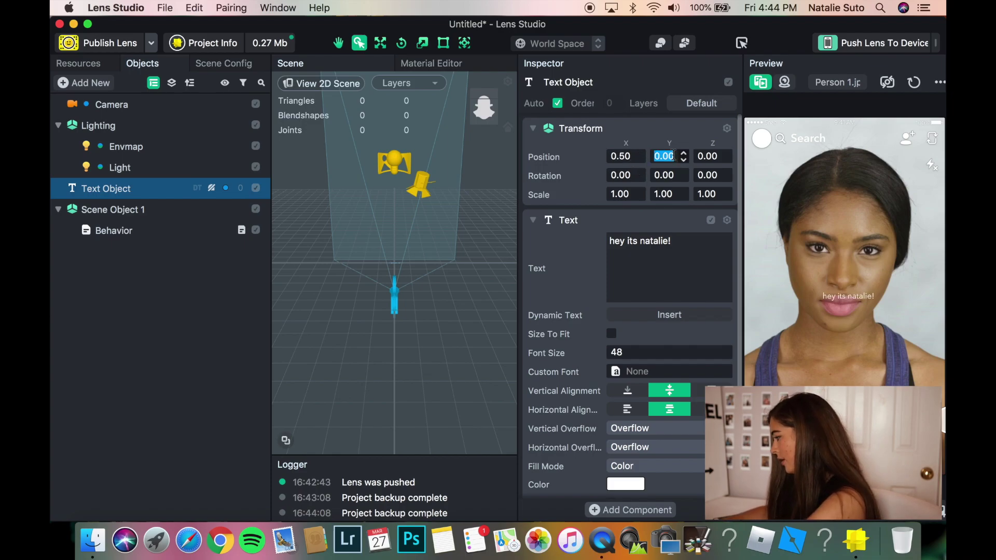
pyautogui.press('BackSpace')
pyautogui.write('10')
pyautogui.press('Return')
pyautogui.write('-10')
pyautogui.press('Return')
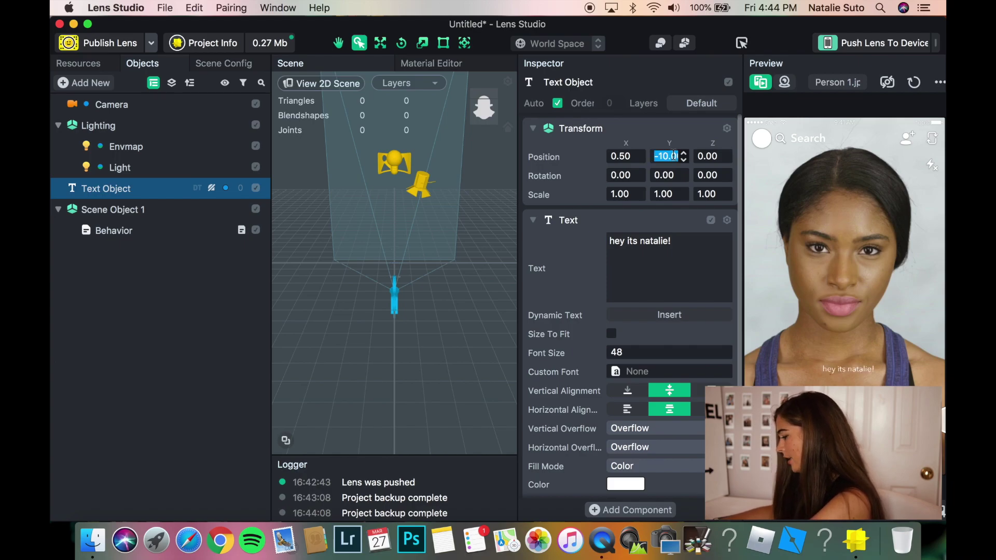
pyautogui.write('-13')
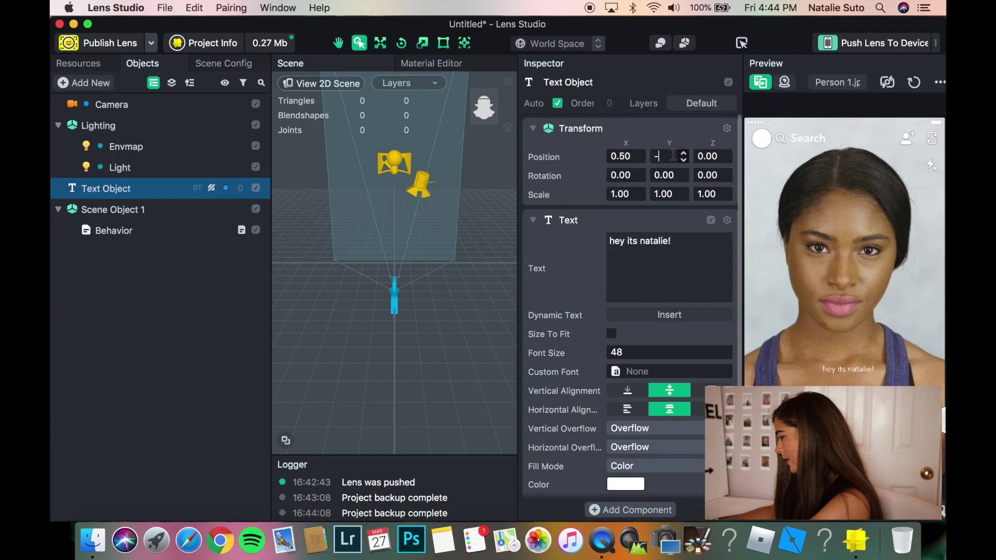
pyautogui.press('Return')
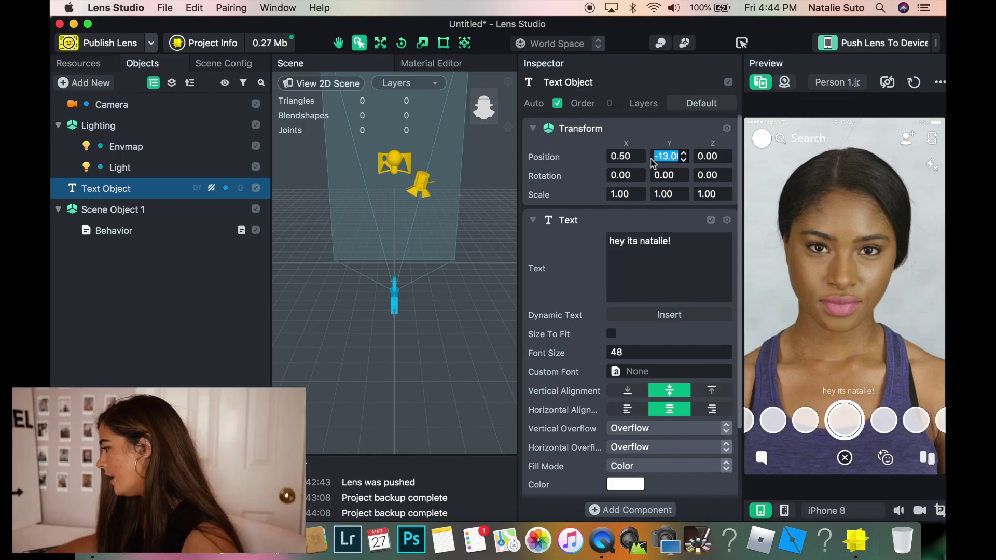
# Center the text horizontally by stepping the Text Object's X position down to -0.10
pyautogui.click(640, 154)
pyautogui.click(641, 153)
pyautogui.click(641, 154)
pyautogui.click(641, 159)
pyautogui.click(640, 159)
pyautogui.click(641, 159)
pyautogui.click(641, 159)
pyautogui.click(640, 159)
pyautogui.click(641, 158)
pyautogui.click(641, 158)
pyautogui.click(640, 159)
pyautogui.click(641, 159)
pyautogui.click(641, 159)
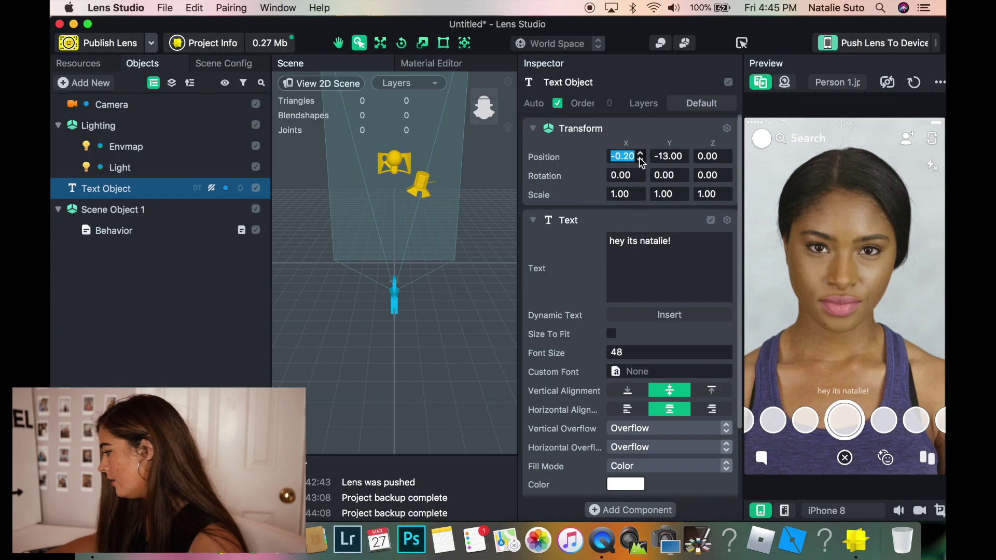
# Try Size To Fit on the text, and set its font size to 54 instead
pyautogui.scroll(-3, 686, 323)
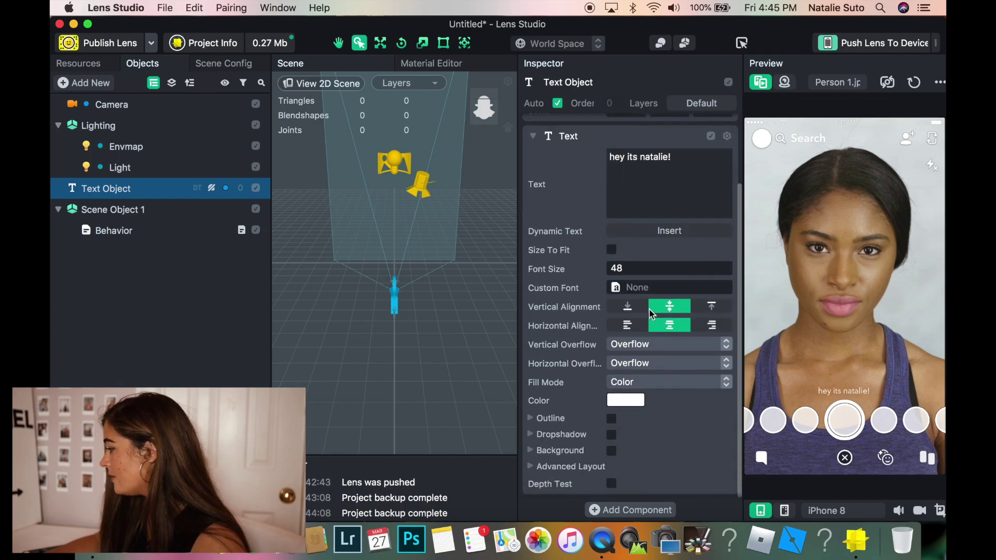
pyautogui.click(611, 249)
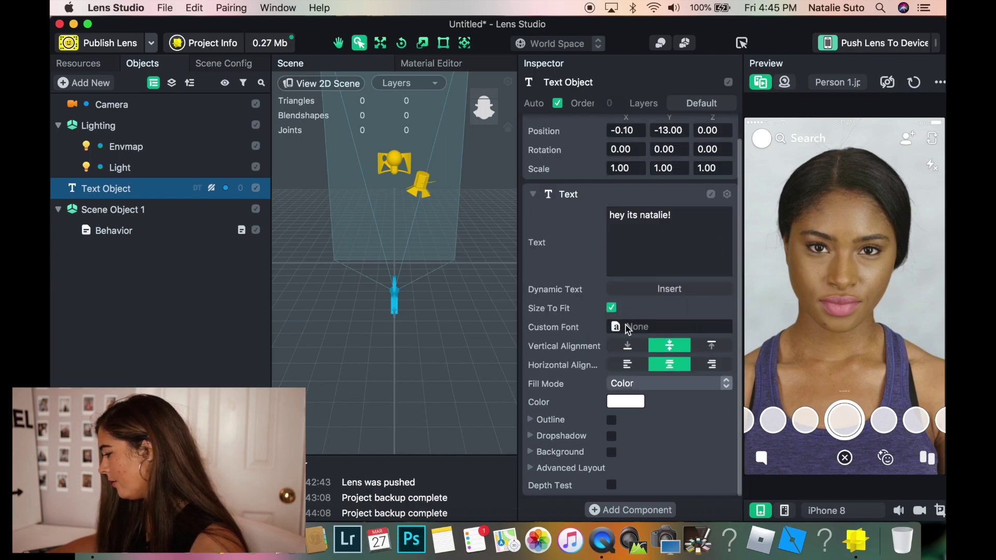
pyautogui.click(612, 307)
pyautogui.click(727, 323)
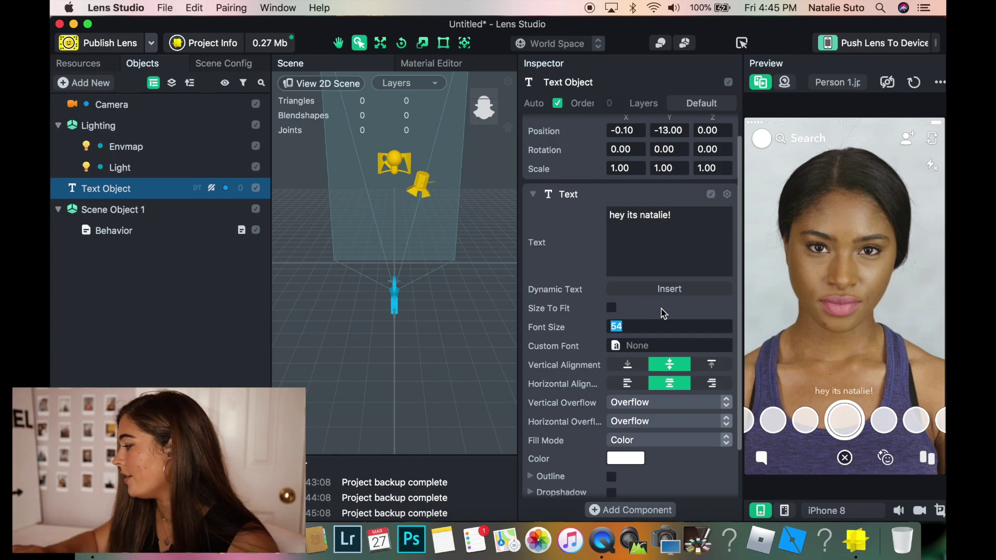
# Try other fill colors from the spectrum on the text and return it to white
pyautogui.scroll(-3, 663, 313)
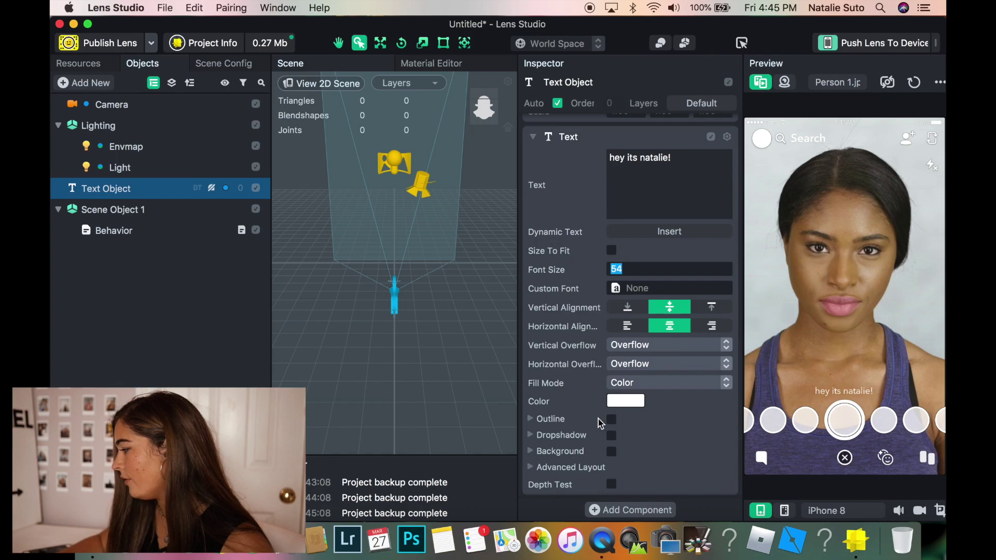
pyautogui.click(627, 408)
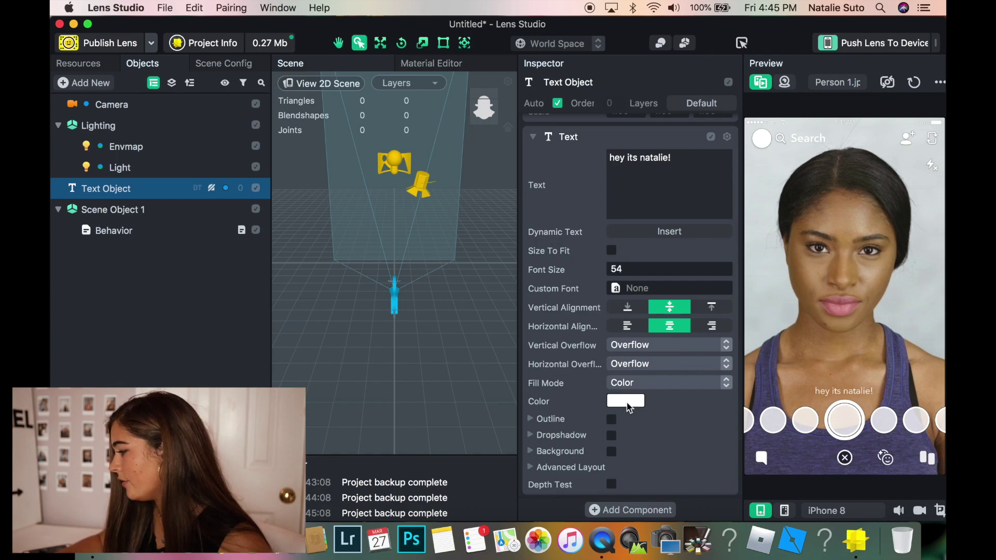
pyautogui.click(626, 404)
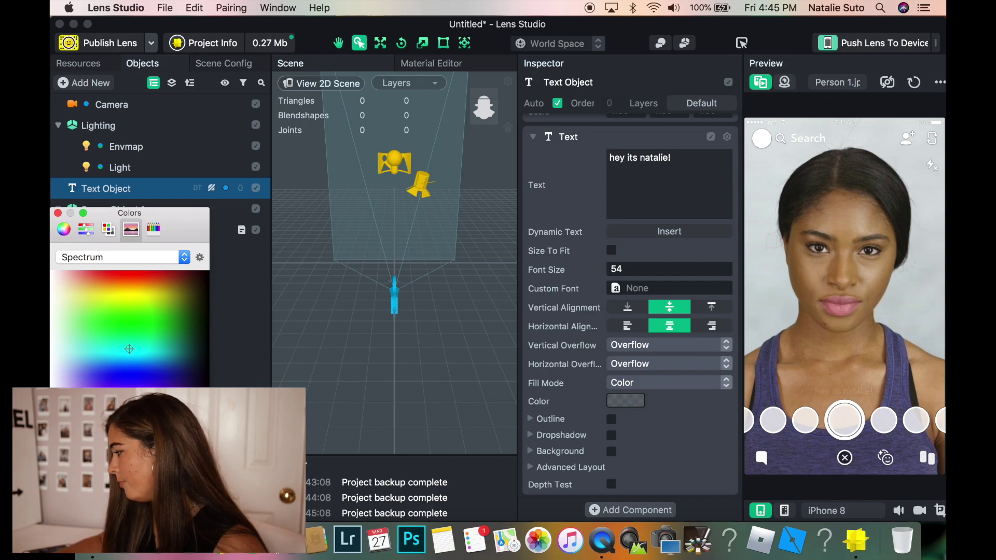
pyautogui.click(131, 371)
pyautogui.moveTo(131, 371)
pyautogui.mouseDown()
pyautogui.moveTo(96, 384)
pyautogui.moveTo(137, 397)
pyautogui.moveTo(55, 386)
pyautogui.mouseUp()
pyautogui.click(611, 427)
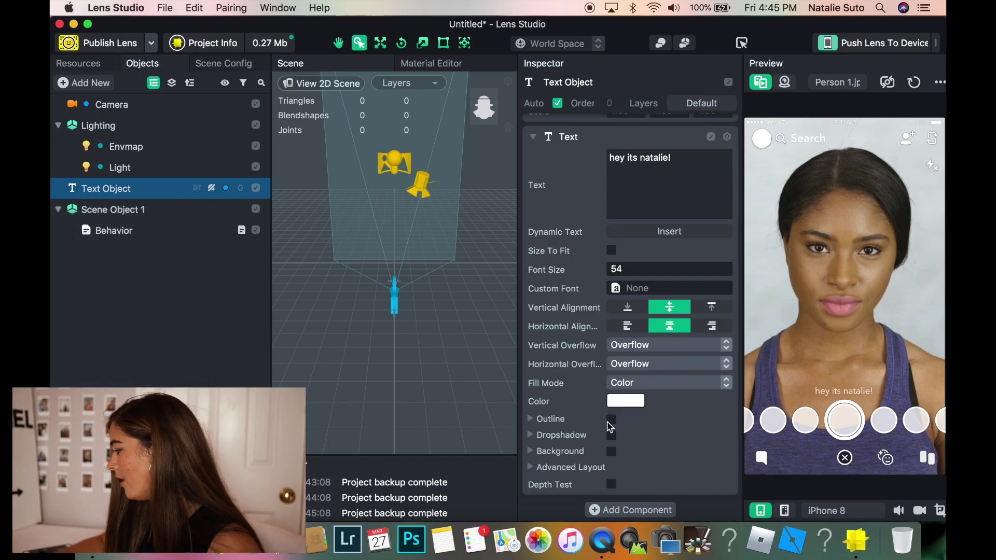
# Enable a black outline with Color fill mode and a dropshadow on the text
pyautogui.click(612, 419)
pyautogui.click(612, 431)
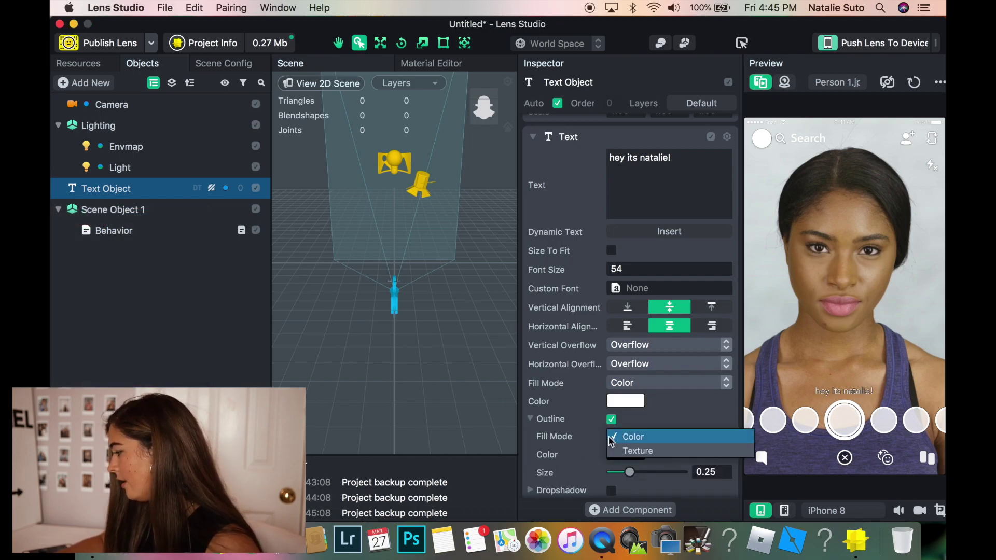
pyautogui.click(613, 435)
pyautogui.scroll(-2, 611, 472)
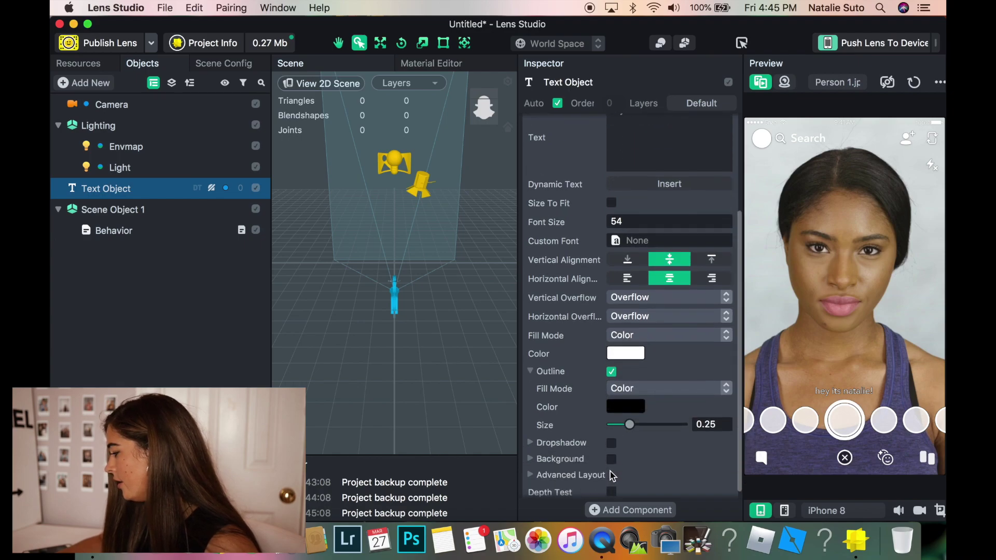
pyautogui.click(611, 444)
pyautogui.scroll(-3, 611, 451)
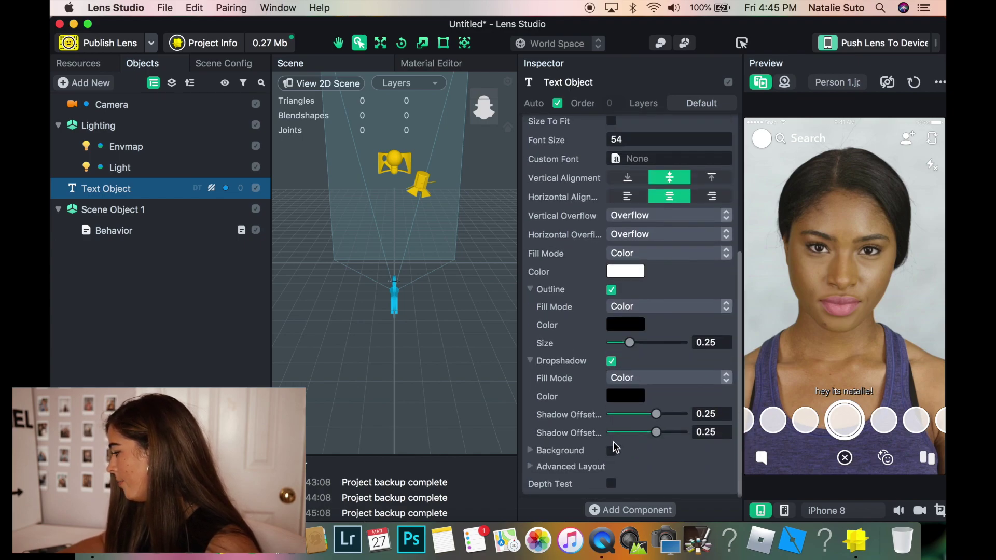
# Try a black background behind the text and switch it back off
pyautogui.click(611, 452)
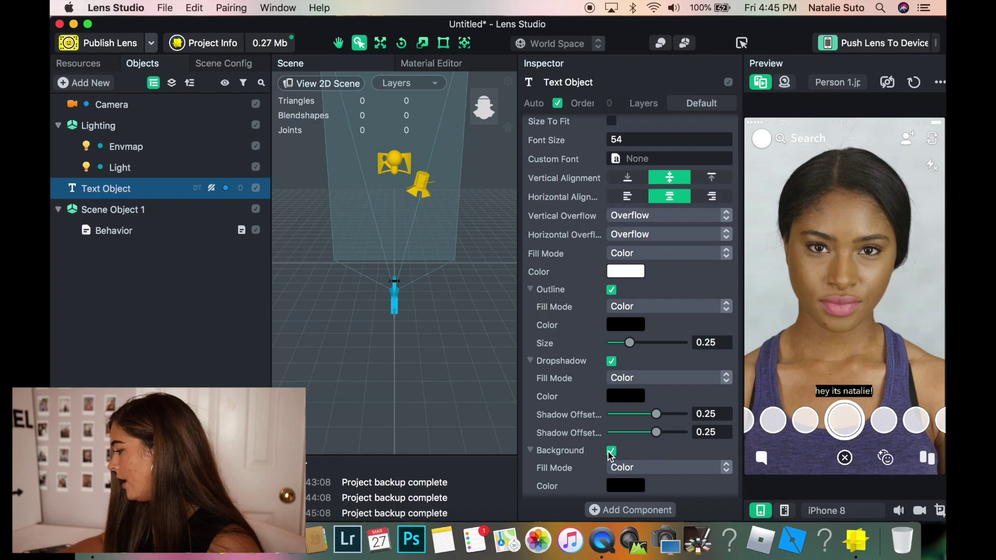
pyautogui.click(611, 452)
pyautogui.scroll(5, 613, 453)
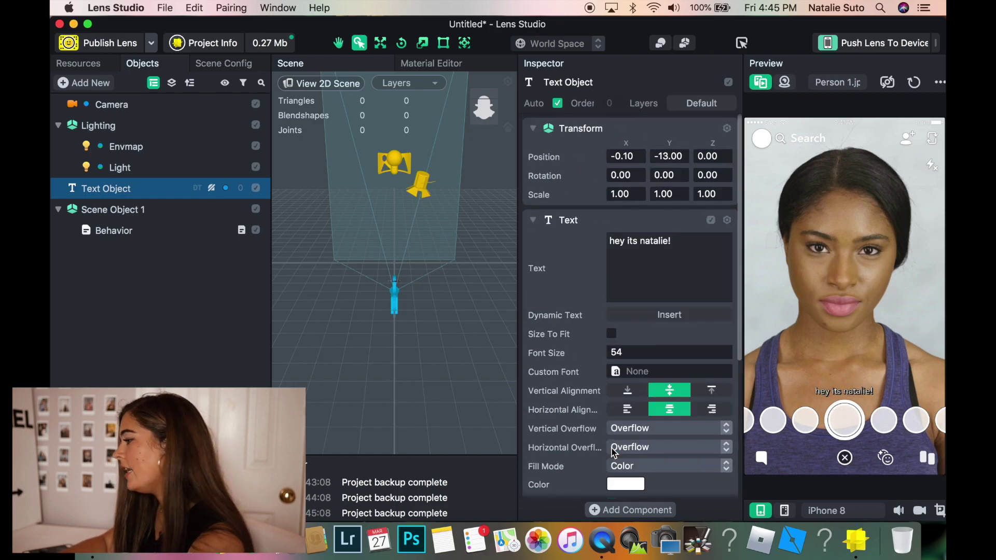